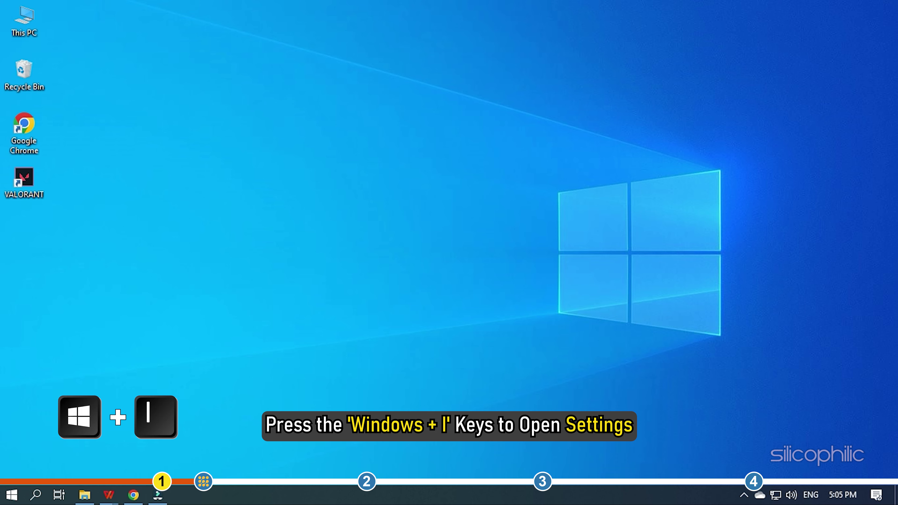
- Open Settings > Apps and expand the Microsoft Store entry in the installed apps list
key("super+i")
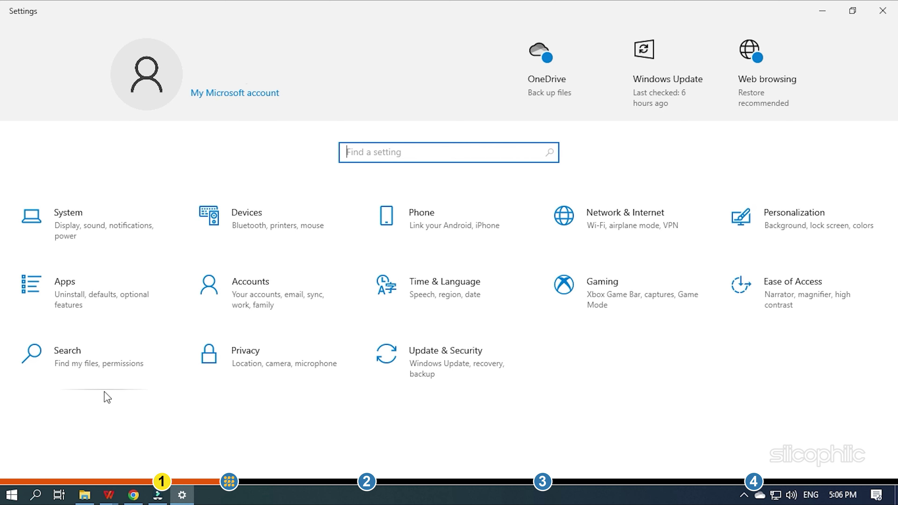
left_click(100, 318)
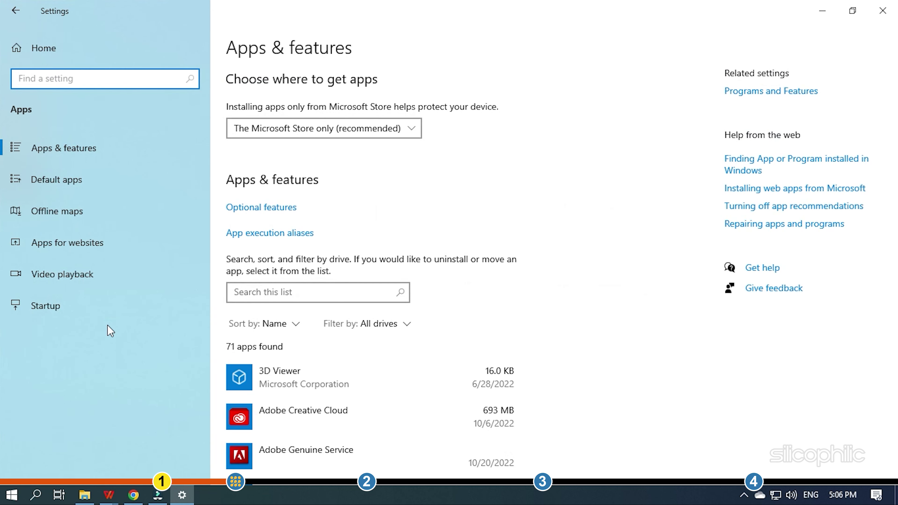
scroll(404, 374, "down", 15)
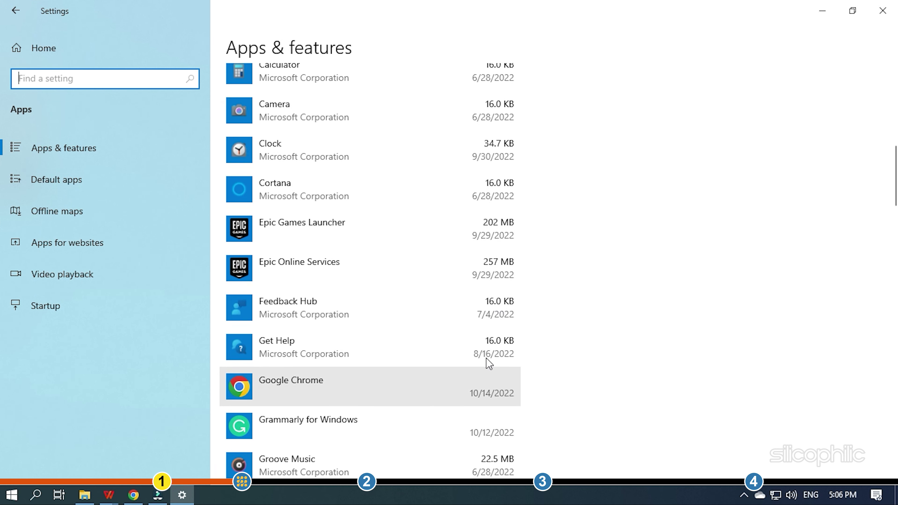
left_click(430, 248)
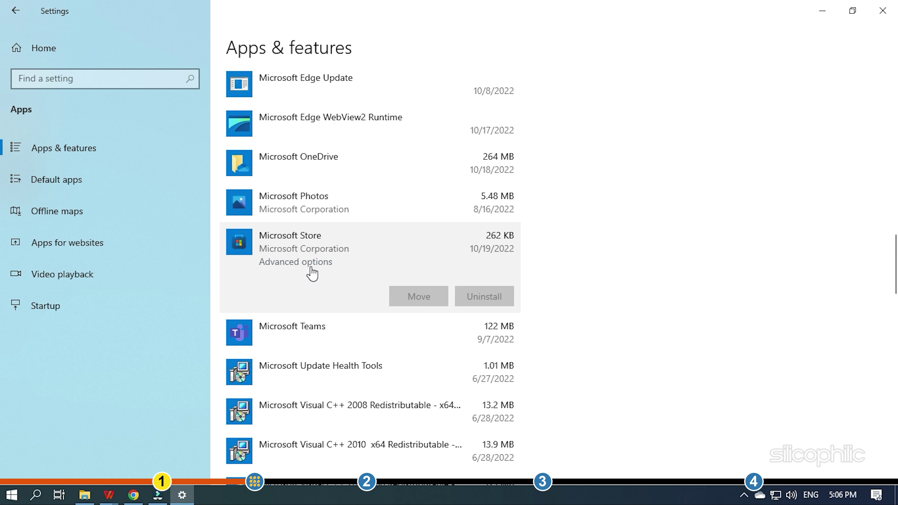
- Open Microsoft Store's advanced options and repair the app
left_click(311, 271)
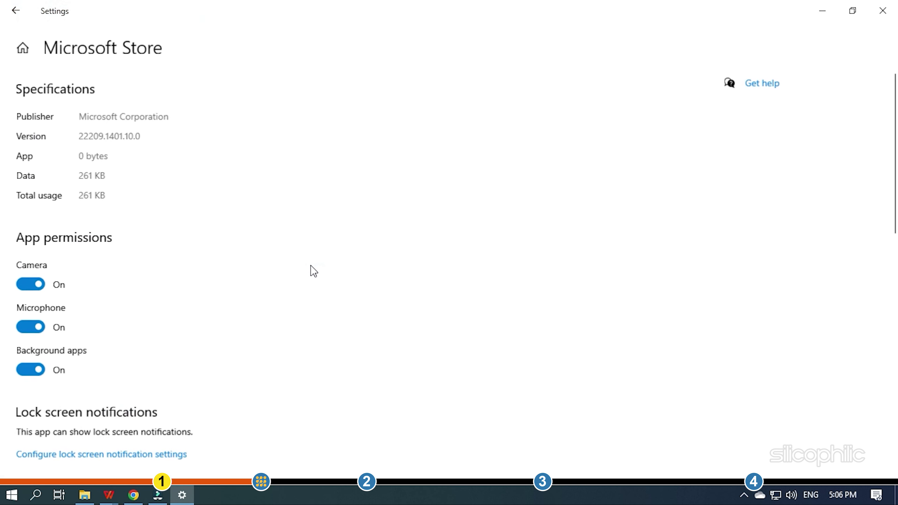
scroll(315, 328, "down", 10)
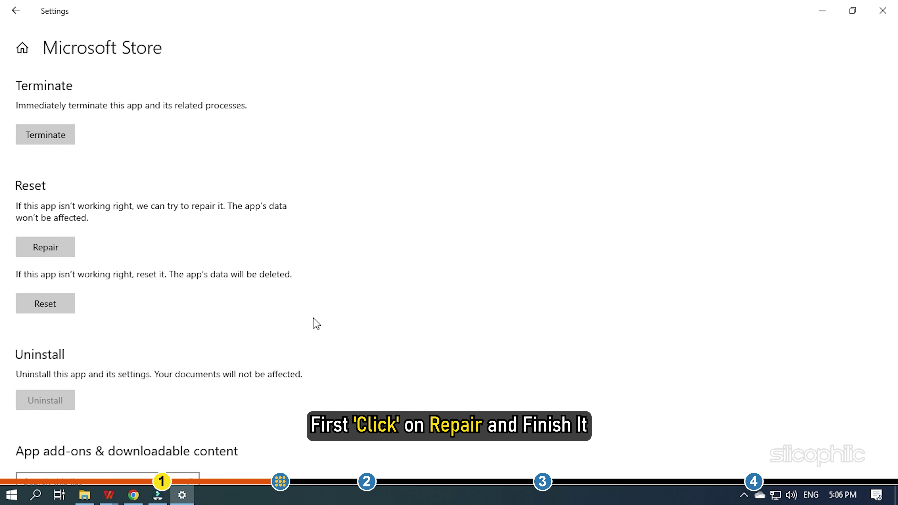
left_click(68, 253)
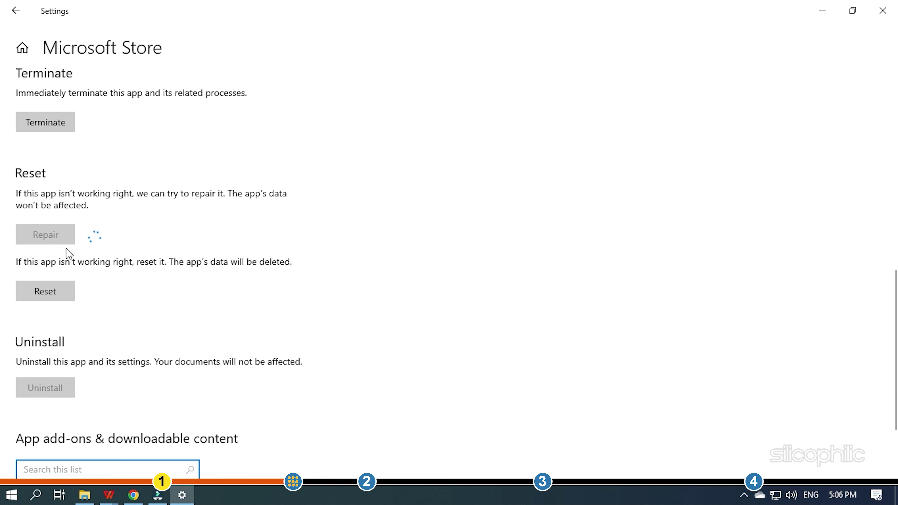
- Reset the Microsoft Store app, confirming deletion of its data, and close Settings
scroll(68, 253, "down", 3)
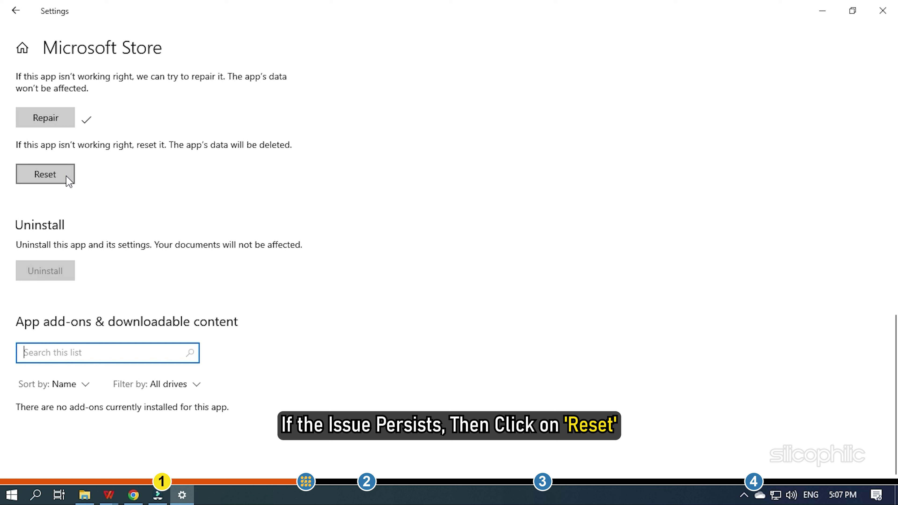
left_click(69, 179)
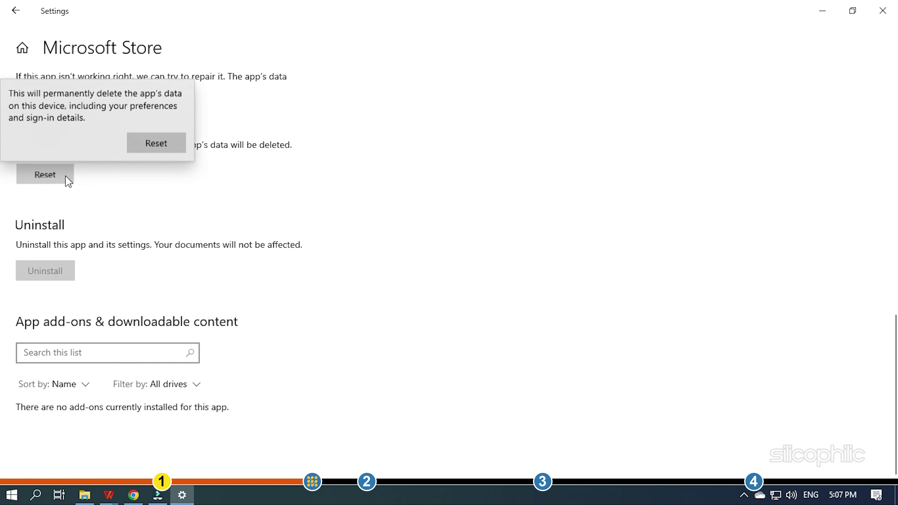
left_click(135, 146)
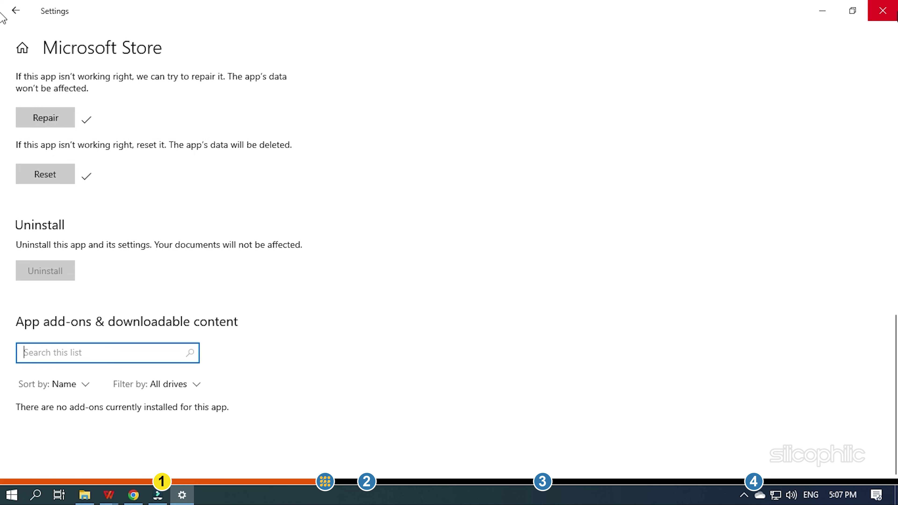
left_click(885, 11)
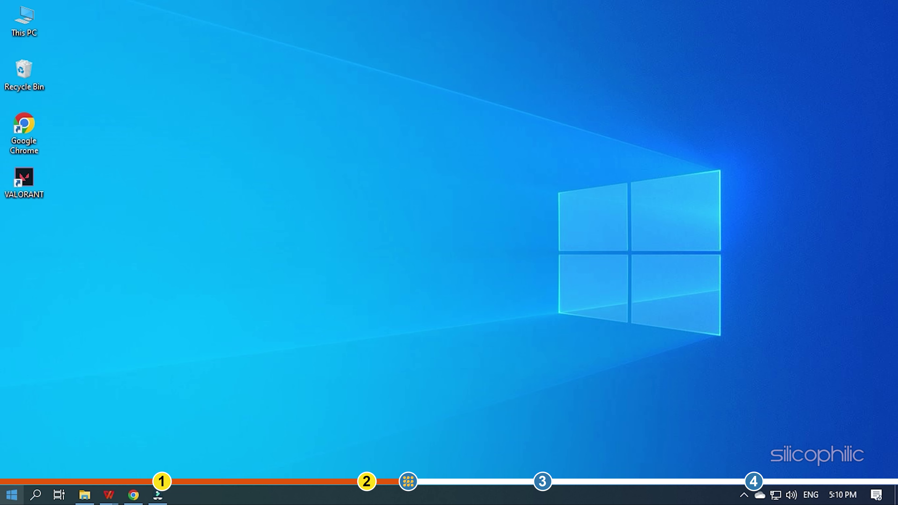
- Search 'troubleshoot settings' and expand Windows Store Apps under Additional troubleshooters
key("super")
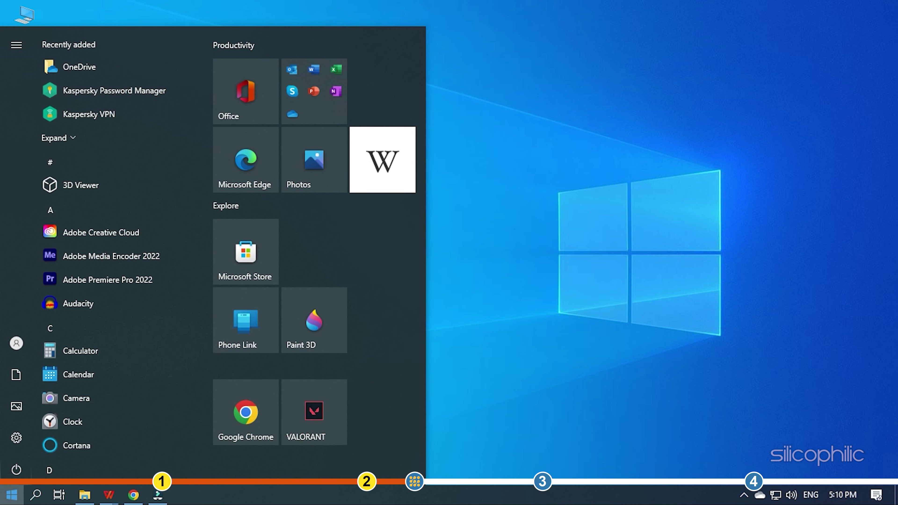
type("t")
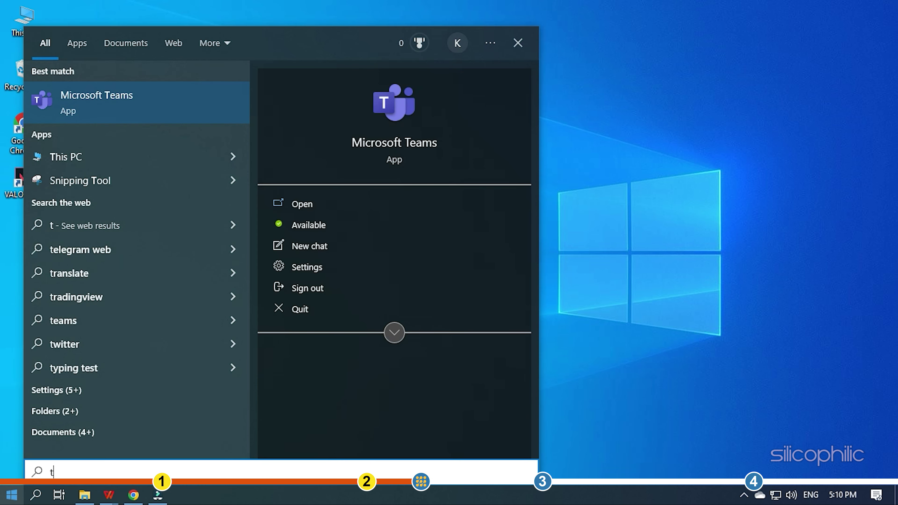
type("roubleshoot settings")
key("Tab")
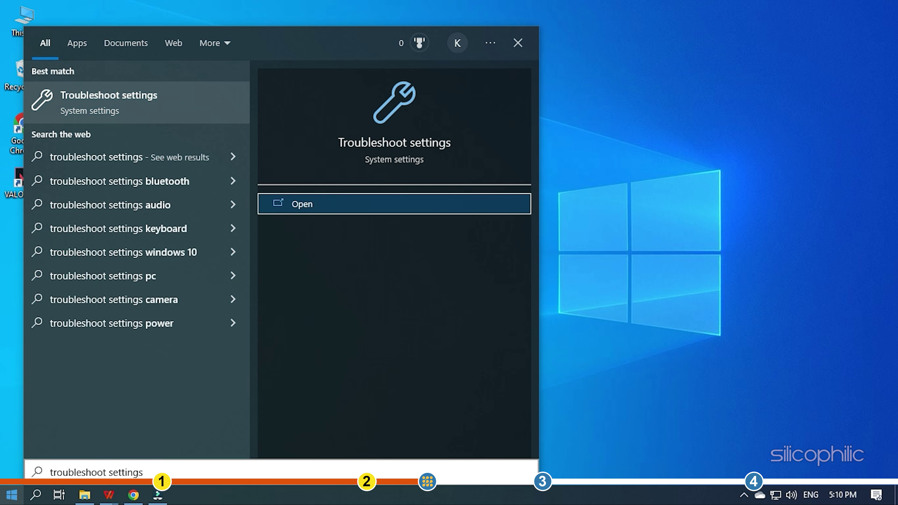
left_click(199, 116)
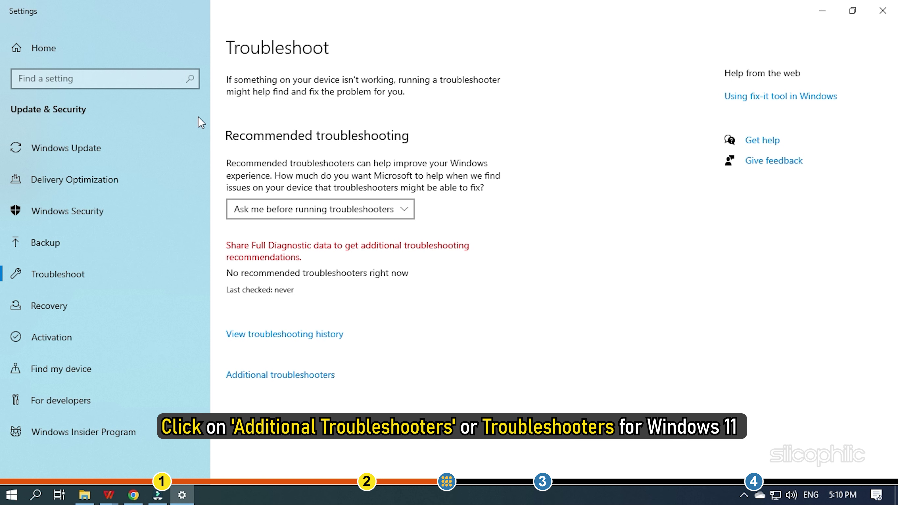
left_click(276, 376)
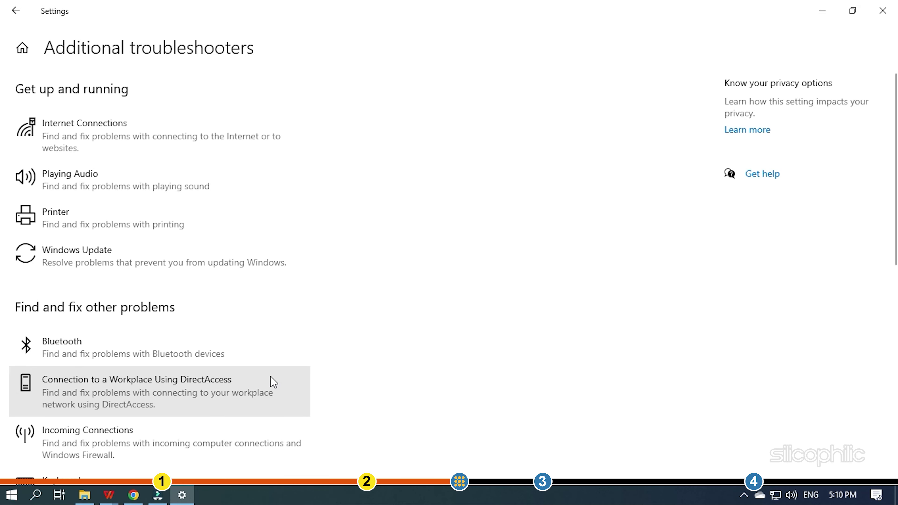
scroll(336, 350, "down", 10)
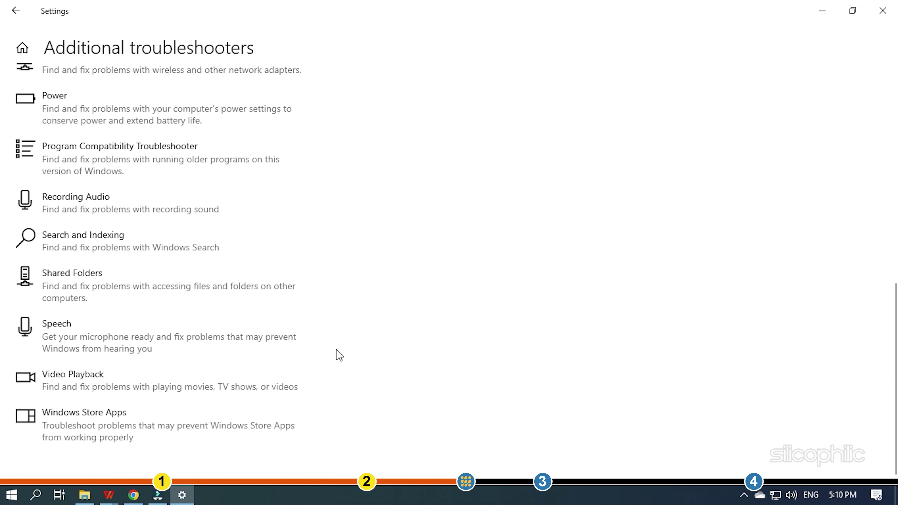
left_click(262, 436)
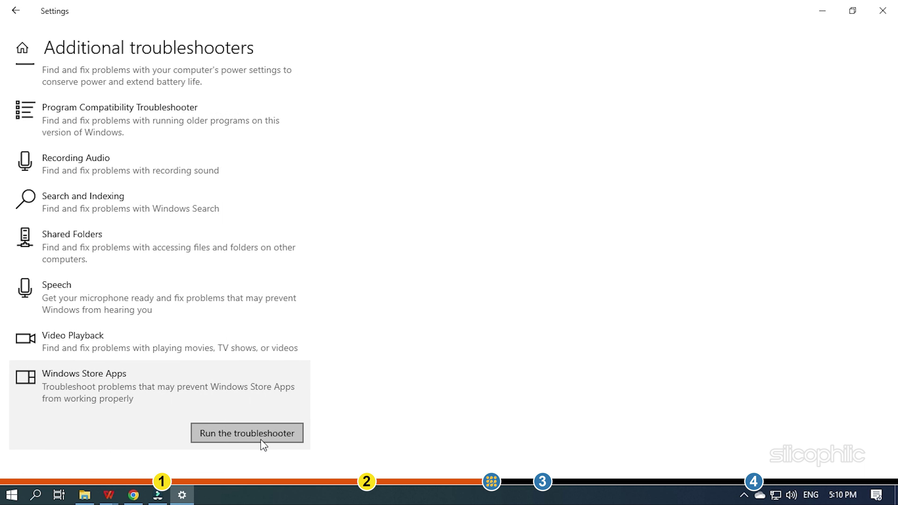
- Run the Windows Store Apps troubleshooter, skipping the User Account Control step
left_click(263, 438)
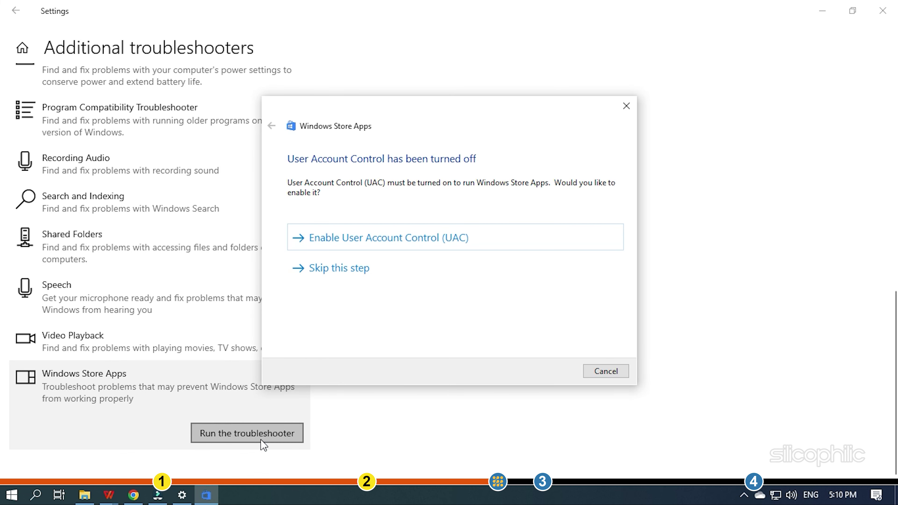
left_click(353, 272)
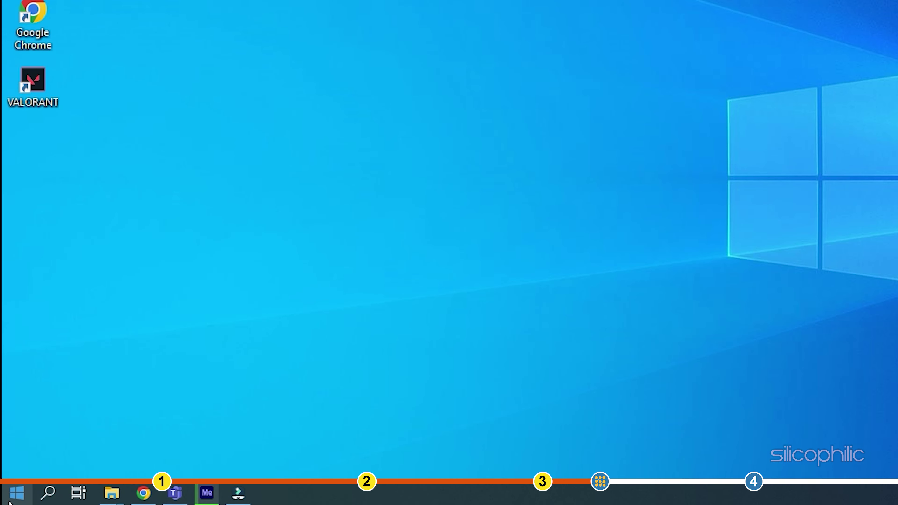
- Launch Windows PowerShell (Admin) from the Start right-click menu and approve it
right_click(12, 496)
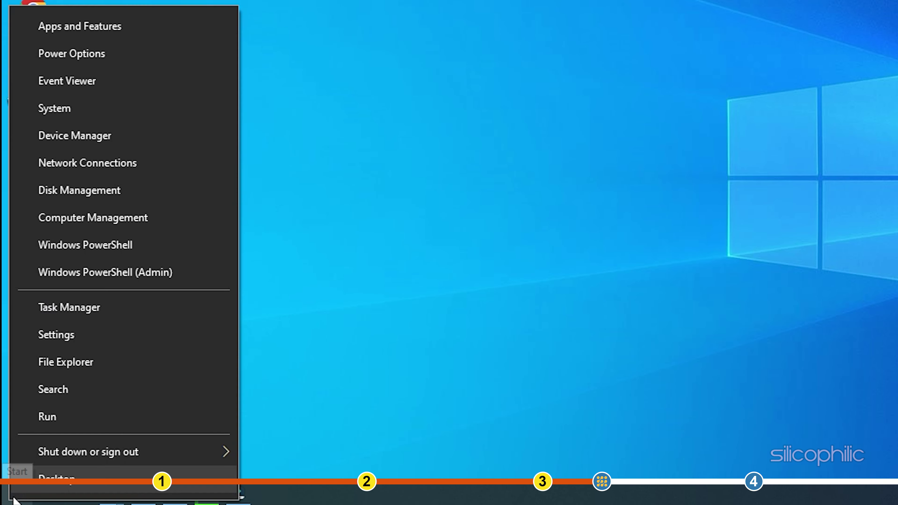
left_click(148, 282)
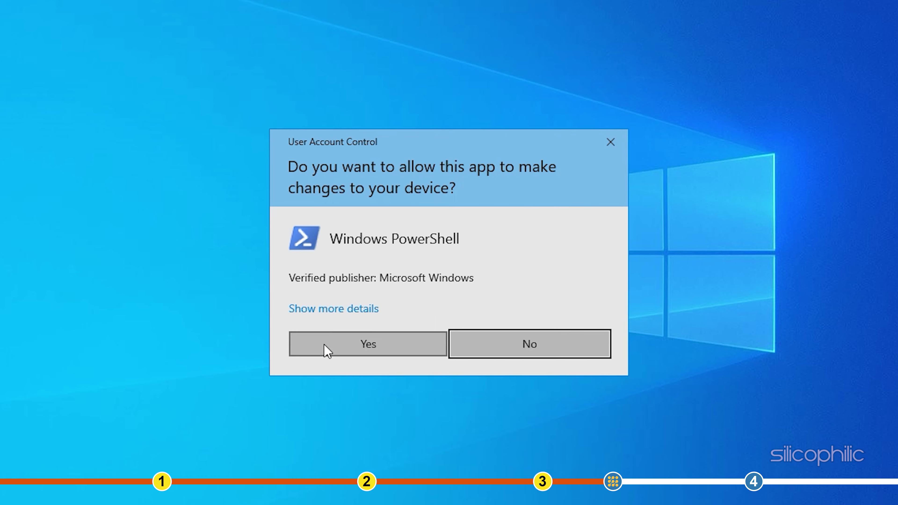
left_click(392, 345)
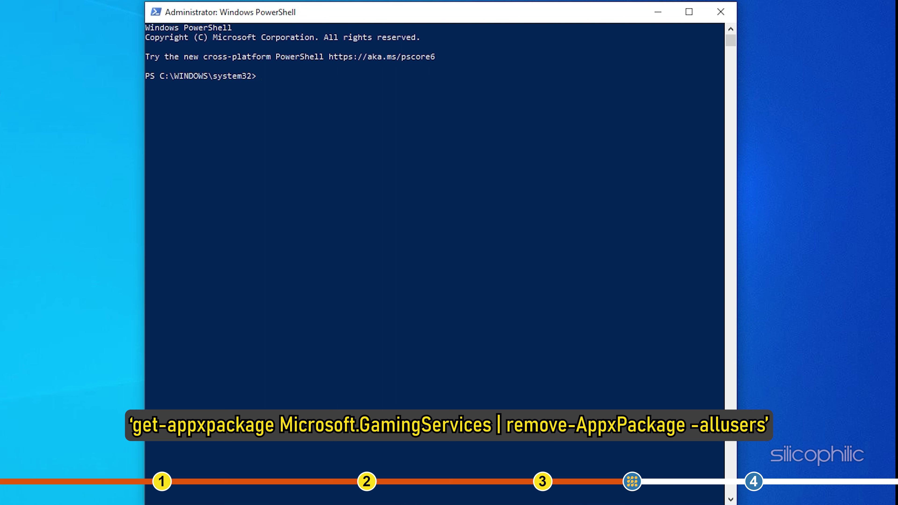
- Run the get-appxpackage command removing Gaming Services, then open its Store page via ms-windows-store
type("get-appxpackage Microsoft.GamingServices | remove-AppxPackage -allusers")
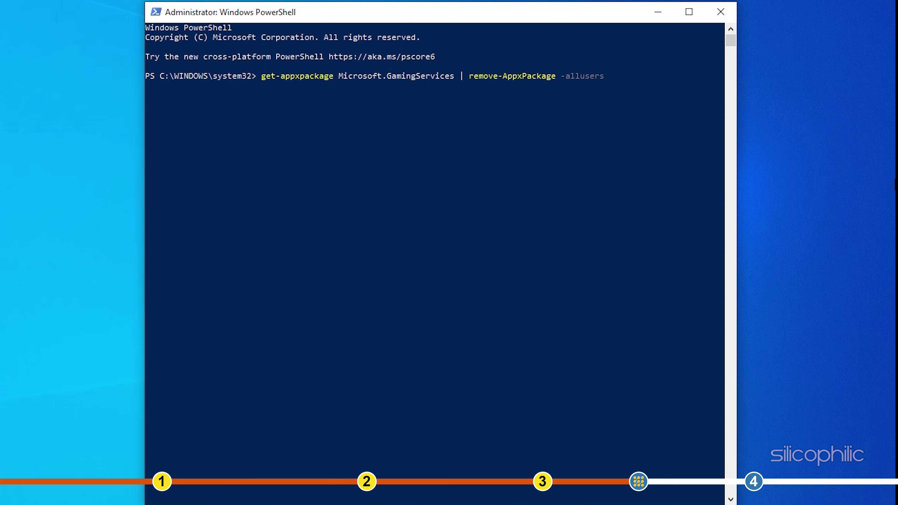
key("Return")
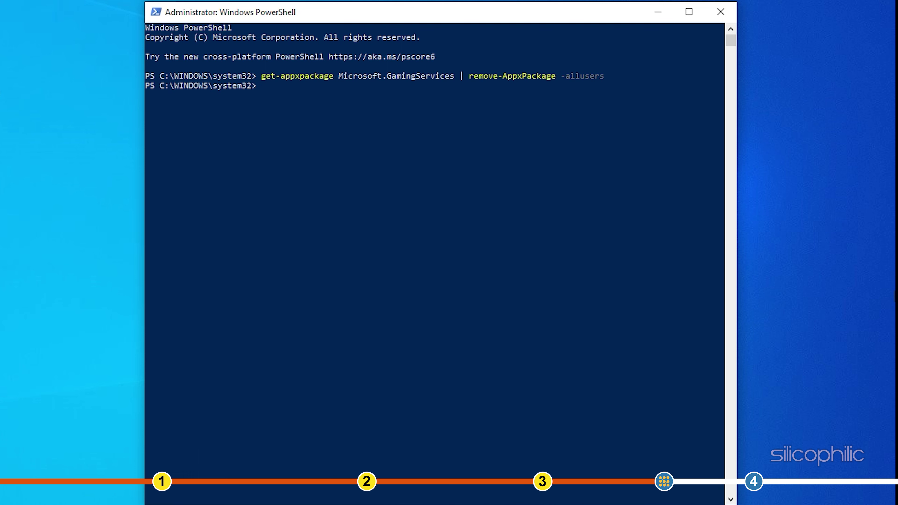
type("start ms-windows-store://pdp/?productid=9MWPM2CQNLHN")
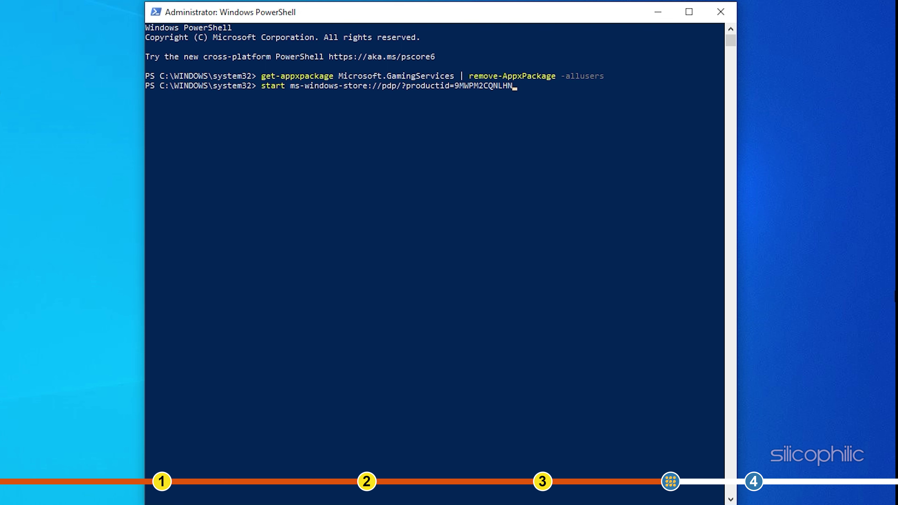
key("Return")
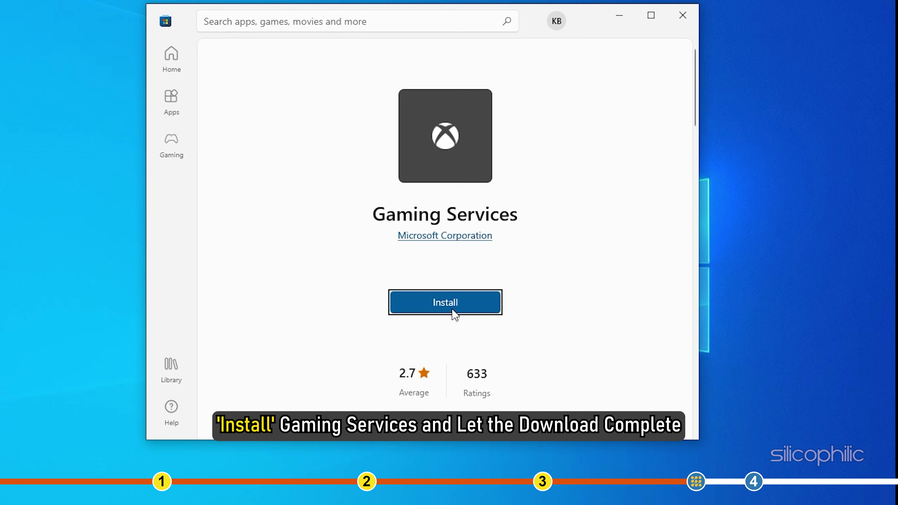
- Install Gaming Services from its Store page, approving the permission prompt
left_click(455, 314)
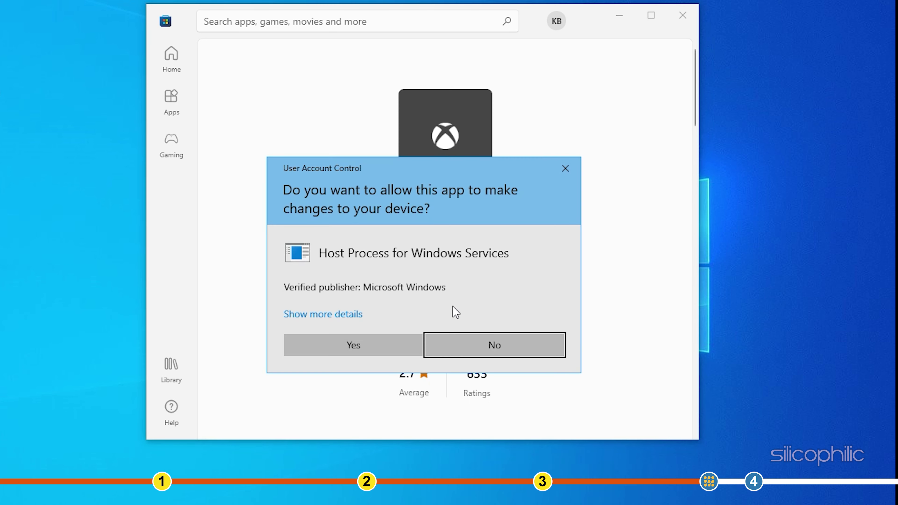
left_click(389, 344)
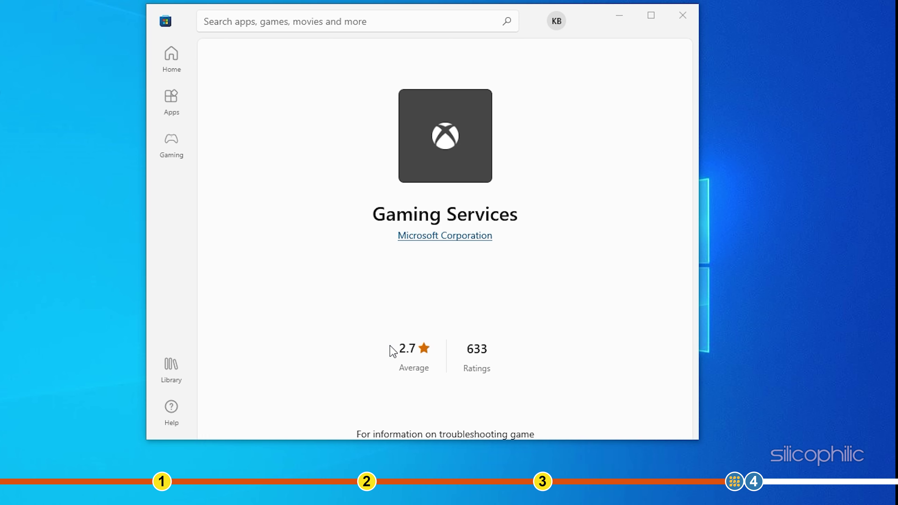
left_click(683, 15)
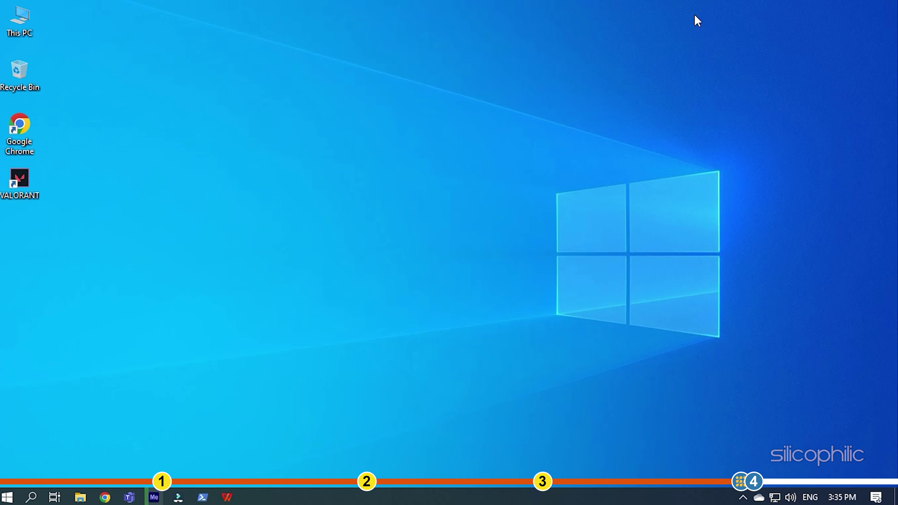